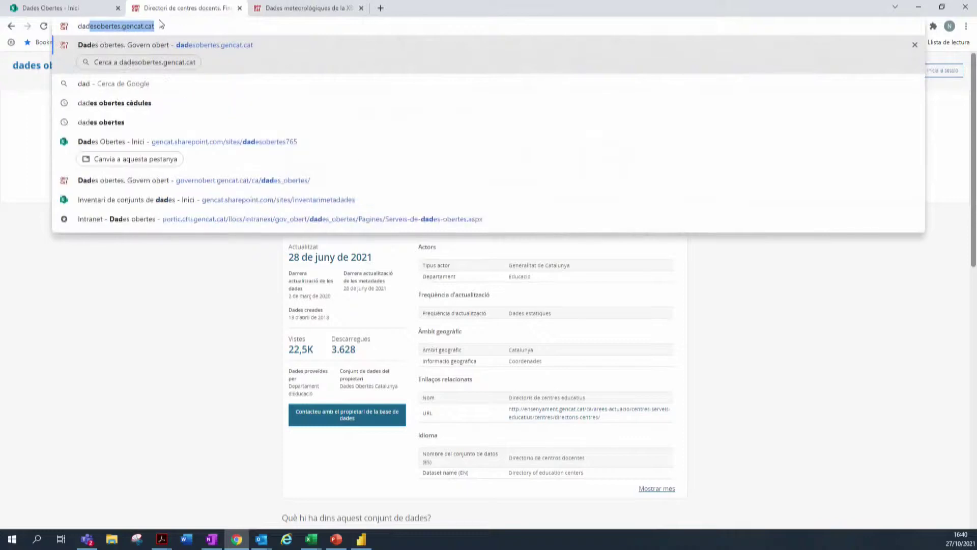
Open the dadesobertes.gencat.cat portal and search its open data catalogue for "centres".
key(Return)
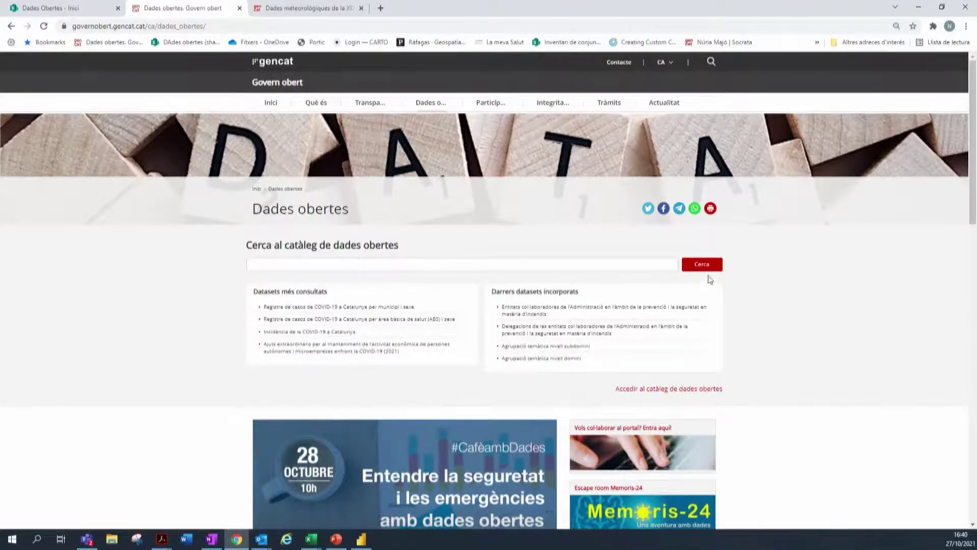
click(634, 265)
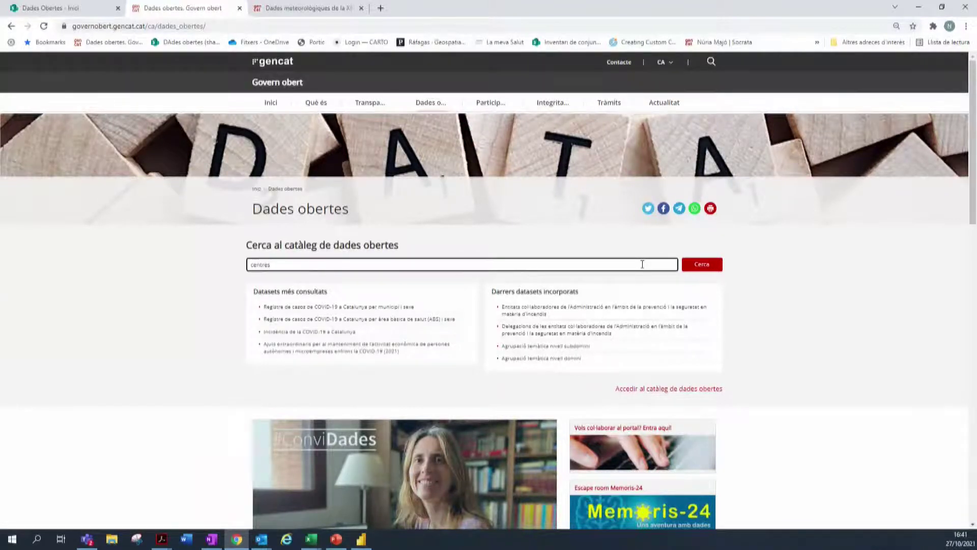
key(Return)
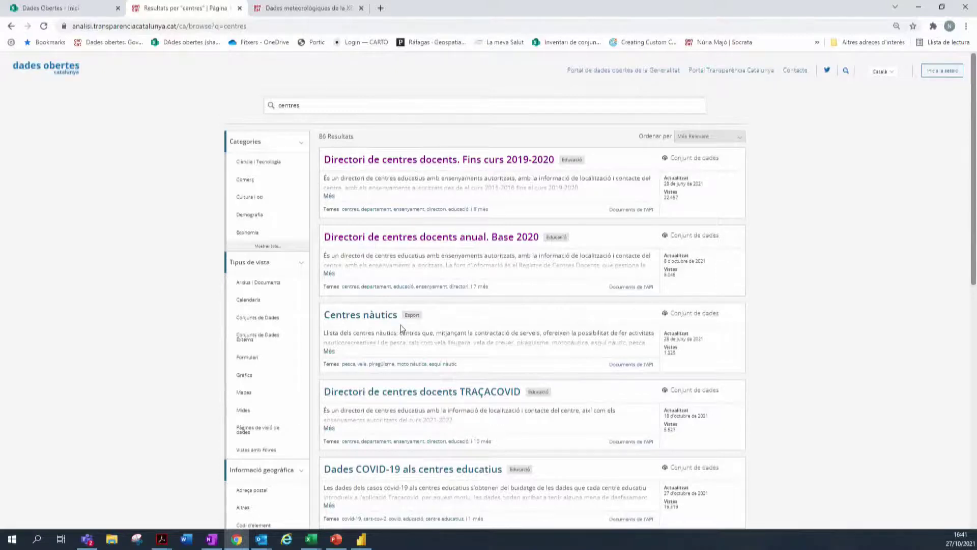
Look through the search results and open the dataset "Directori de centres docents. Fins curs 2019-2020".
scroll(408, 336, down, 2)
scroll(443, 317, down, 3)
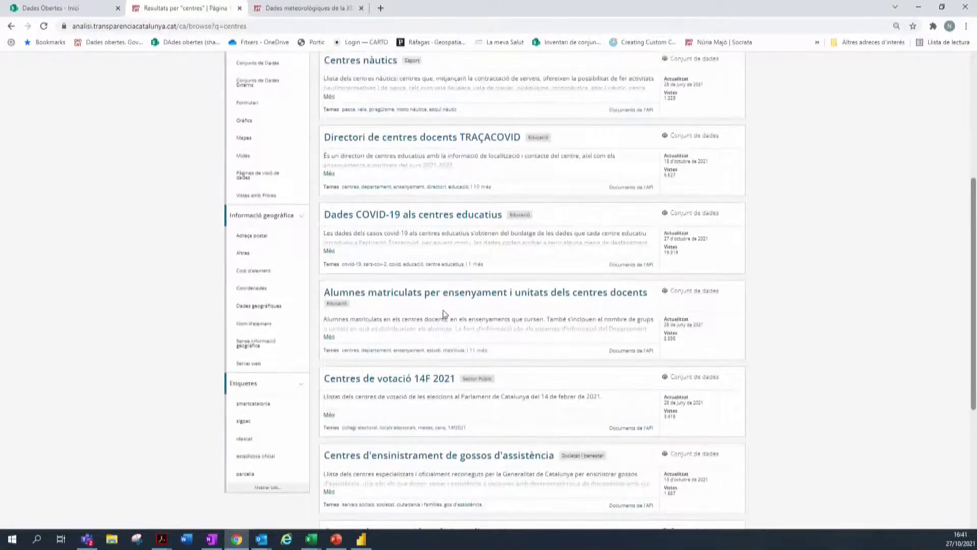
scroll(446, 311, up, 5)
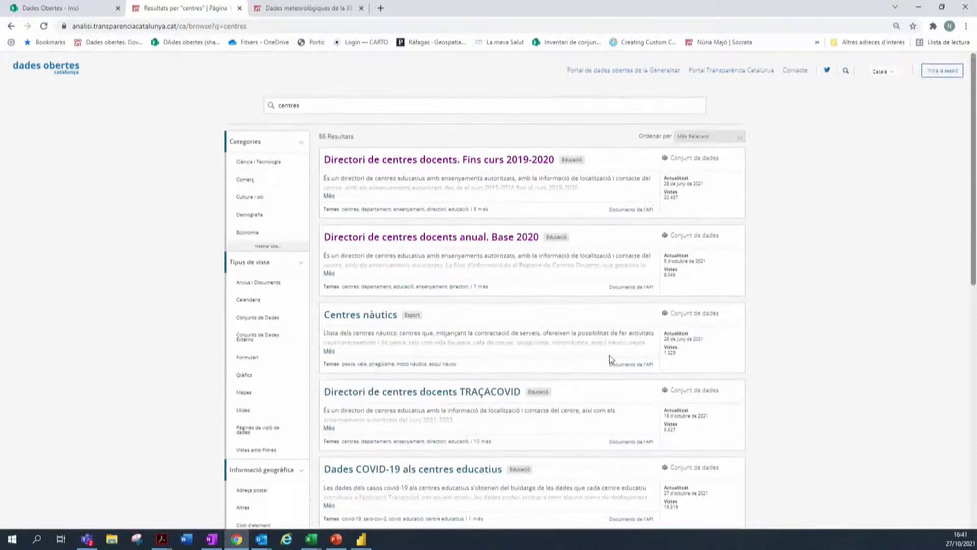
click(424, 162)
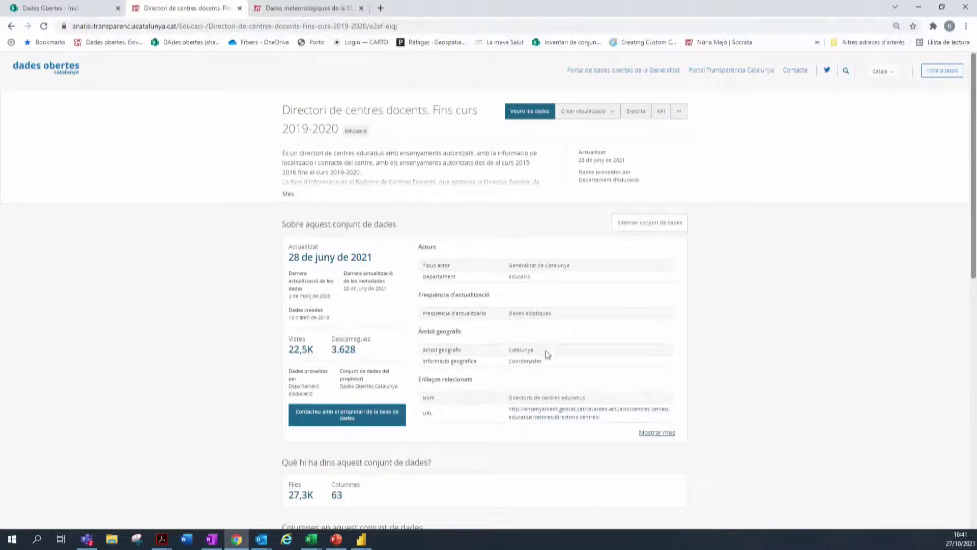
Examine the dataset's metadata, its full list of columns with descriptions and types, and the table preview.
scroll(625, 342, down, 2)
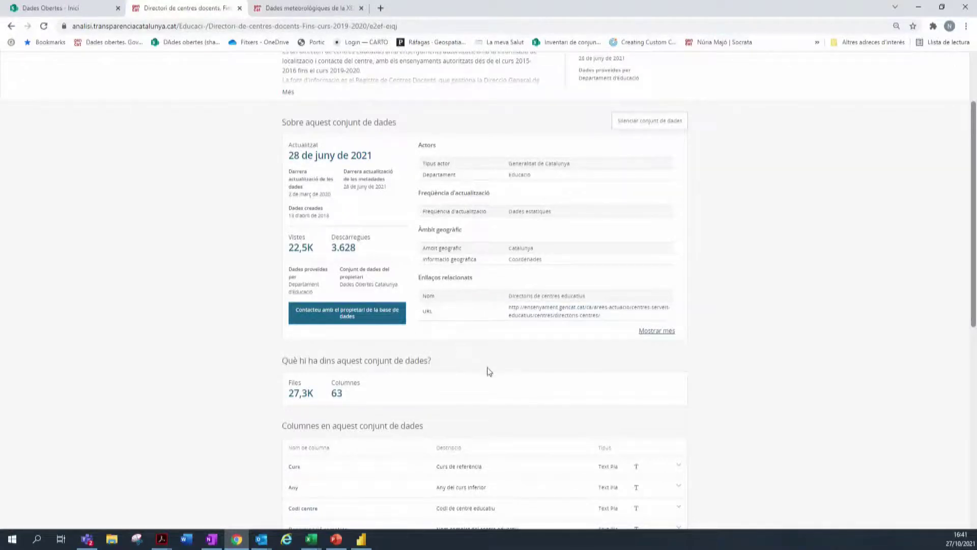
scroll(488, 370, down, 2)
scroll(461, 375, down, 3)
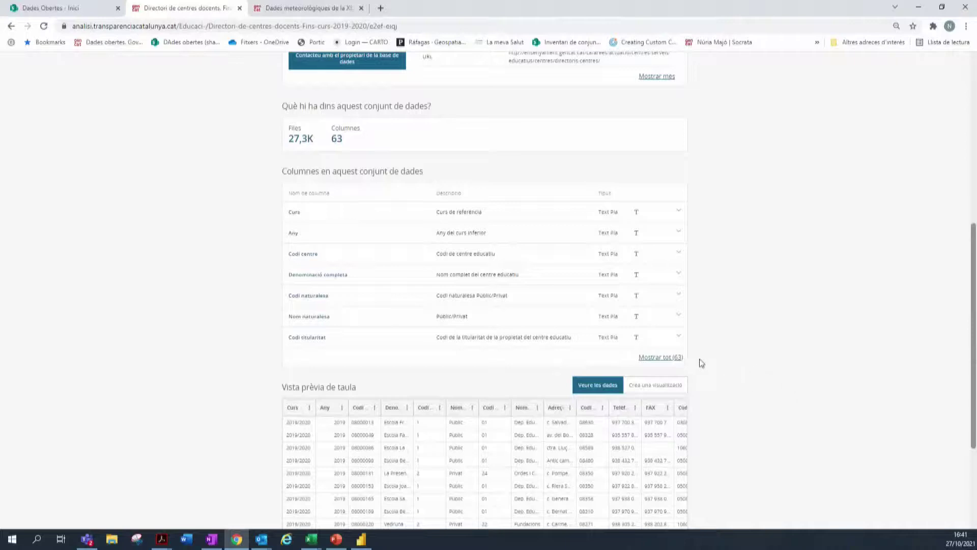
click(651, 357)
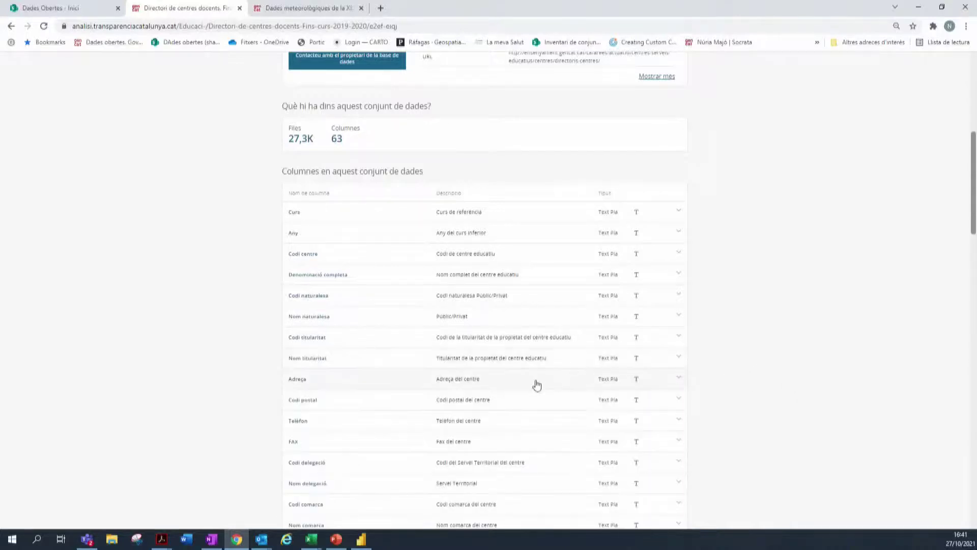
scroll(509, 383, down, 3)
scroll(338, 398, down, 4)
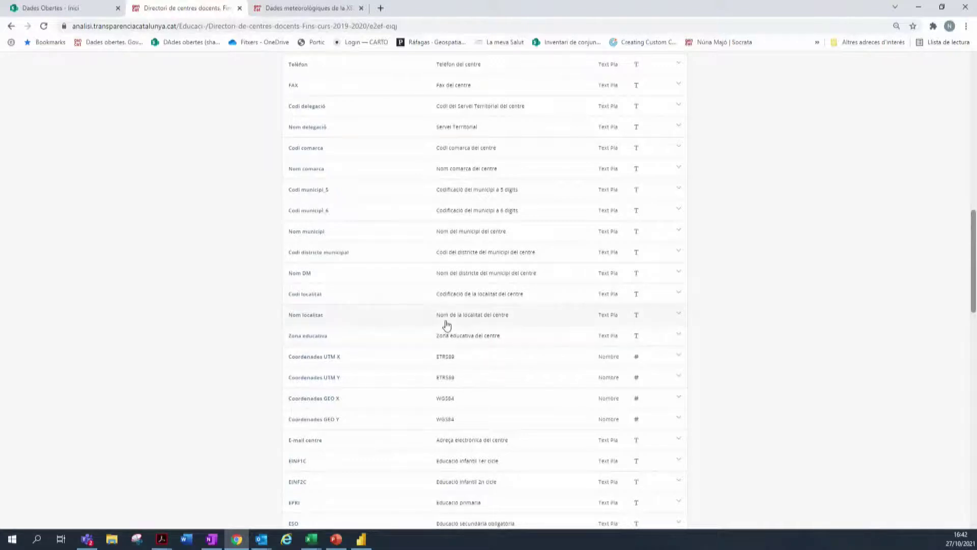
scroll(443, 331, down, 8)
scroll(435, 345, down, 10)
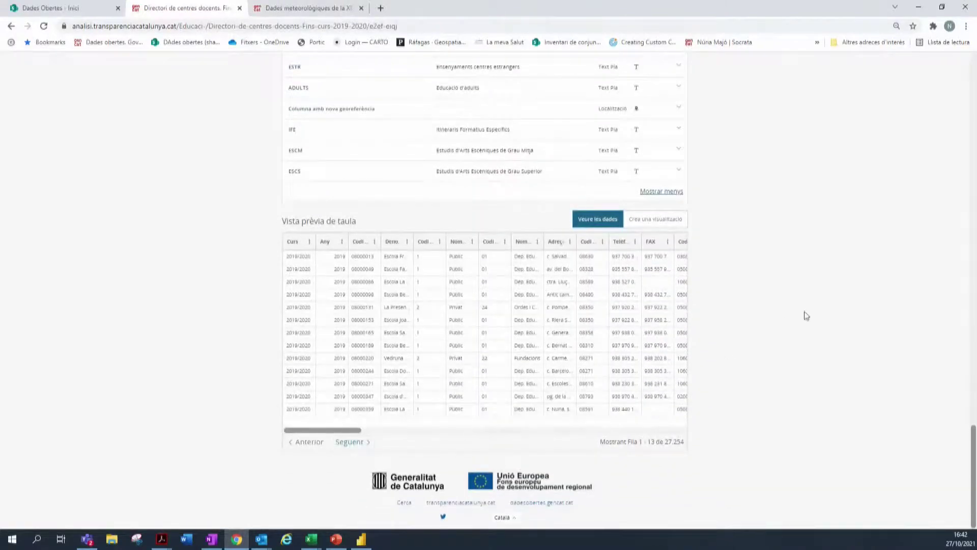
scroll(807, 301, up, 20)
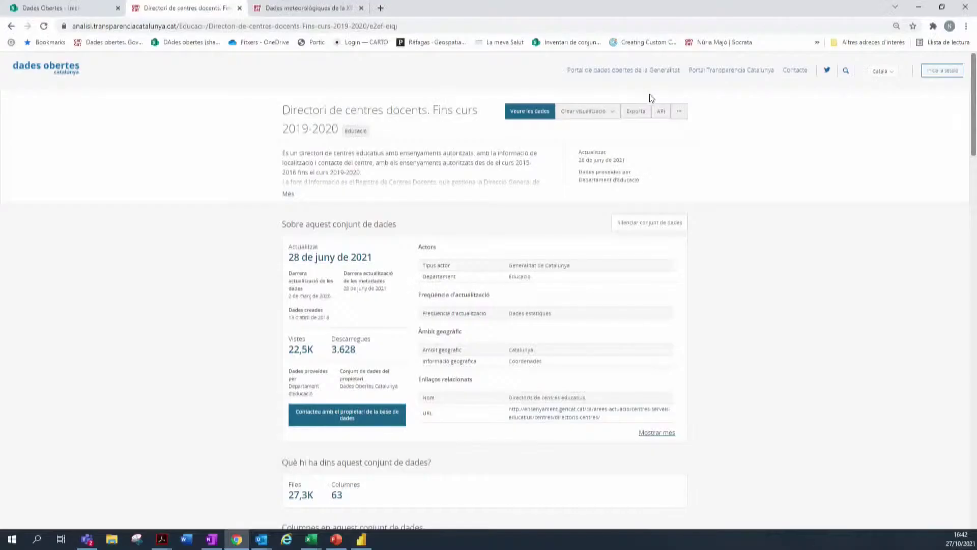
Copy the dataset's API endpoint address in CSV format.
click(661, 112)
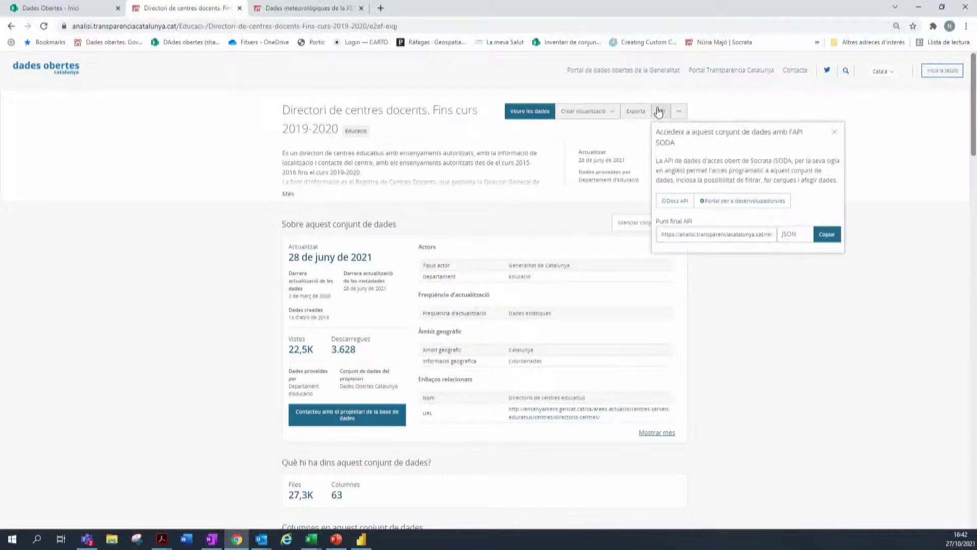
click(788, 237)
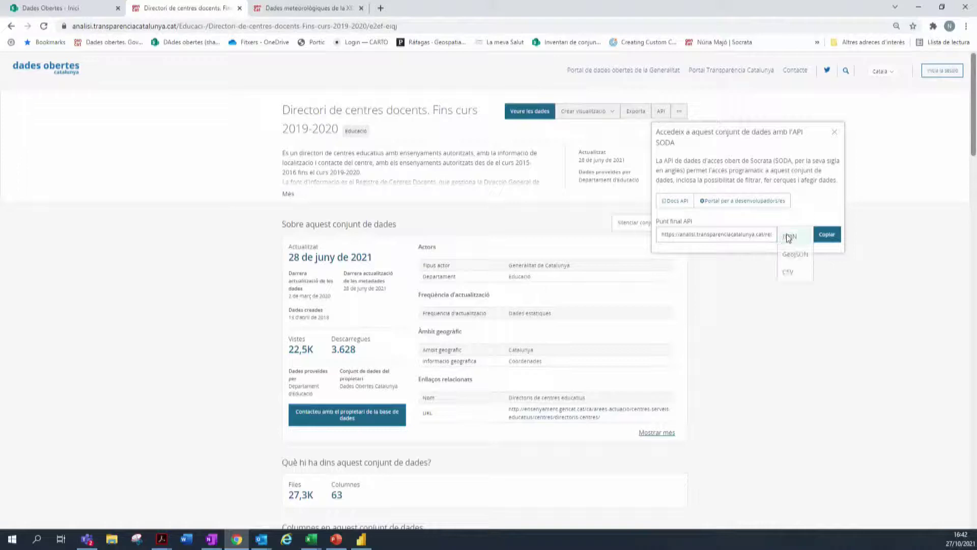
click(793, 273)
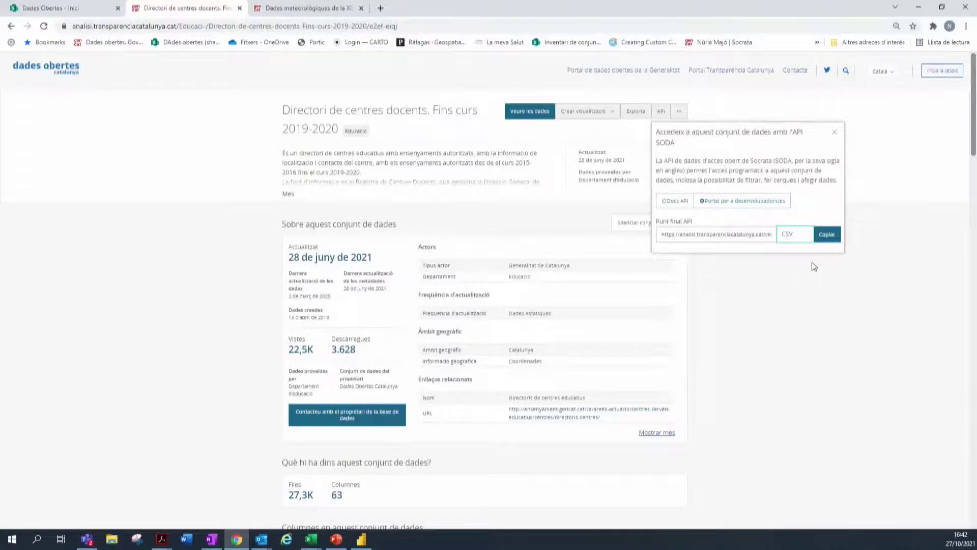
click(833, 241)
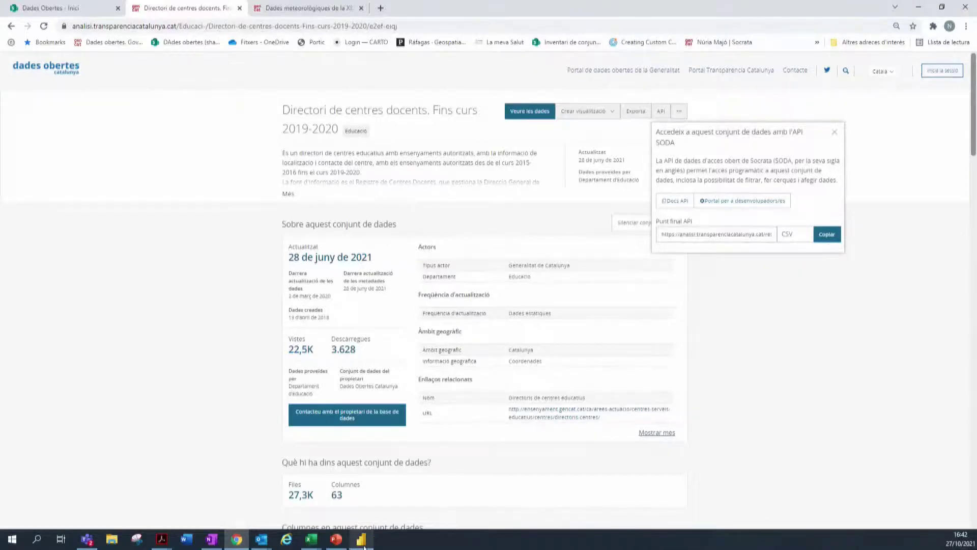
Switch to Excel with a new blank workbook and maximize its window.
mouse_move(365, 547)
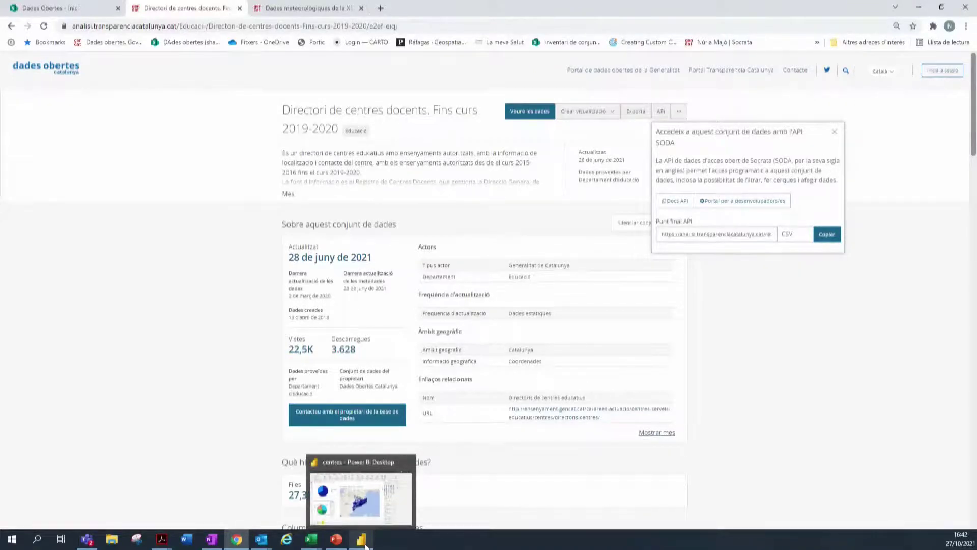
mouse_move(309, 538)
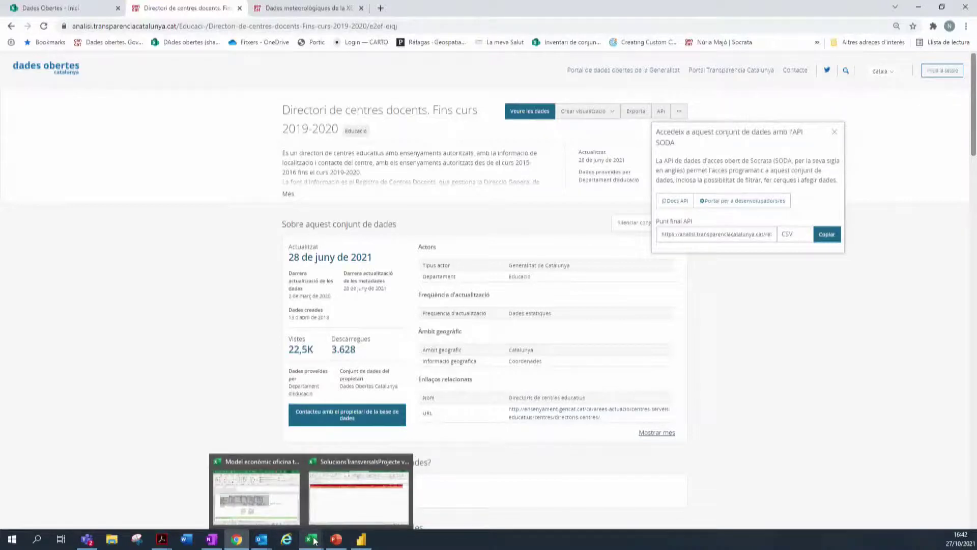
click(314, 541)
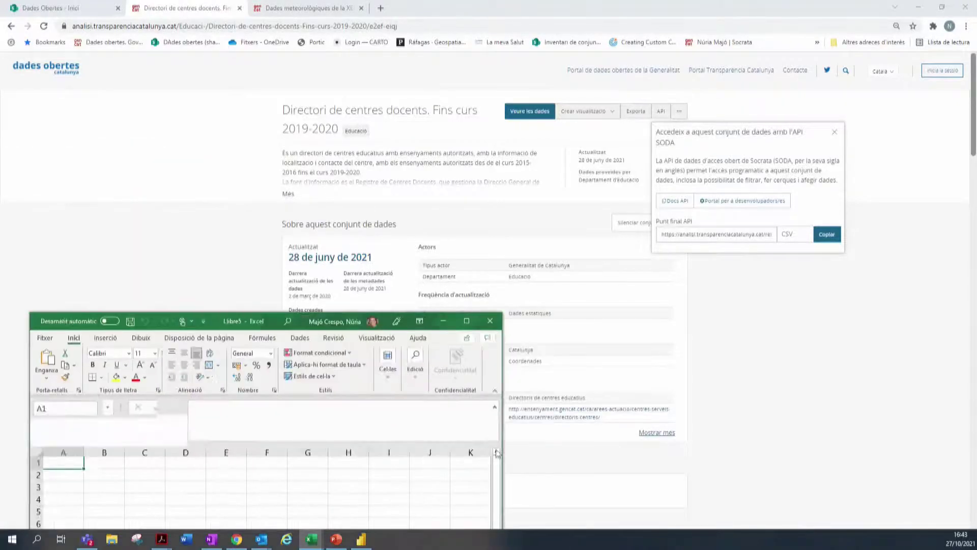
drag(315, 322, 455, 66)
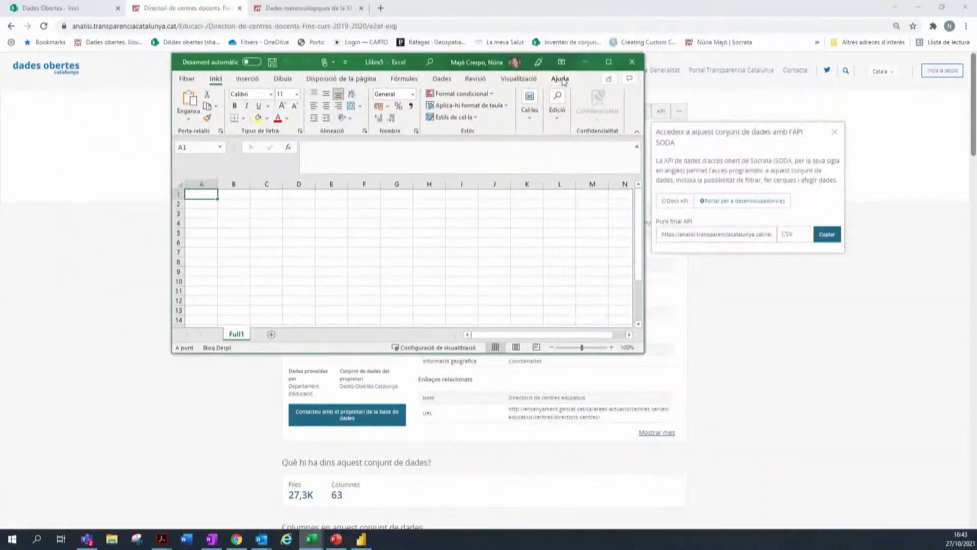
click(609, 62)
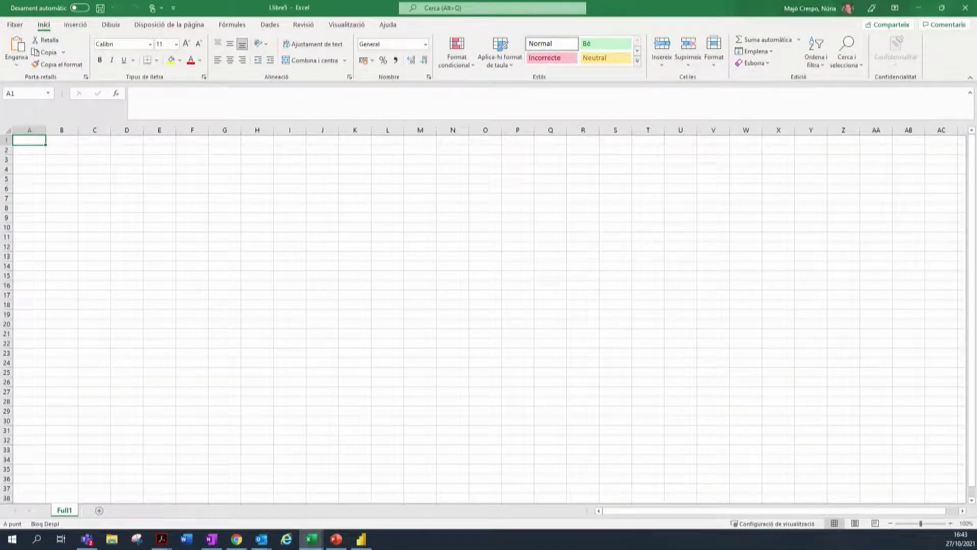
click(270, 25)
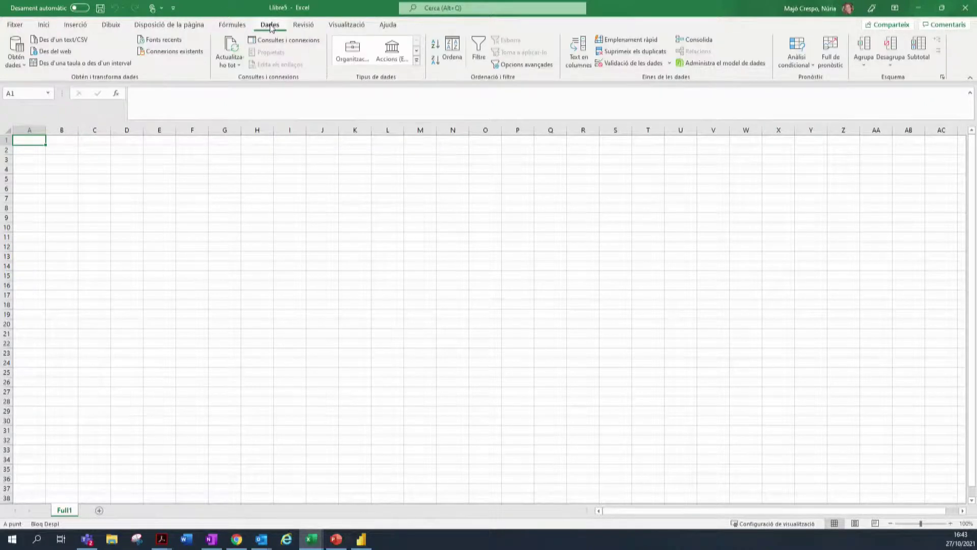
click(16, 64)
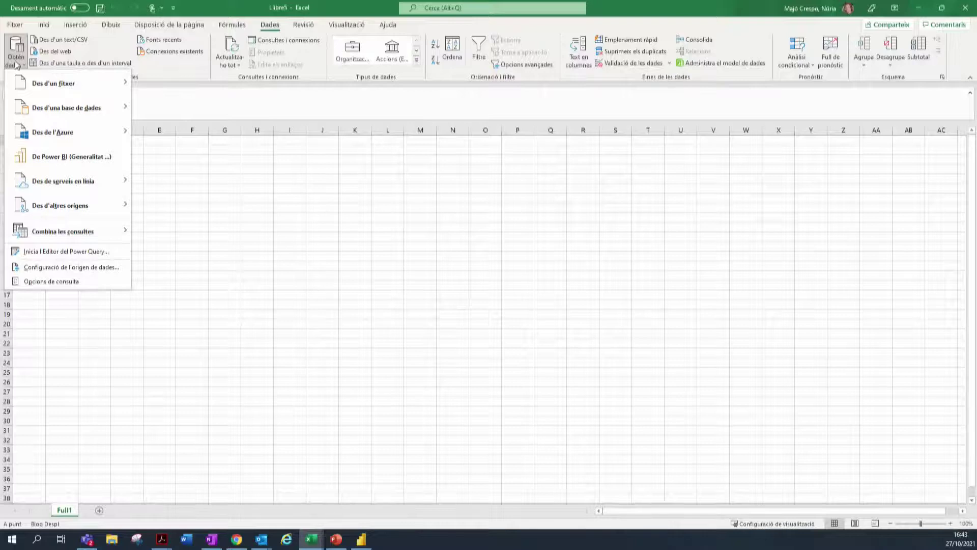
mouse_move(55, 227)
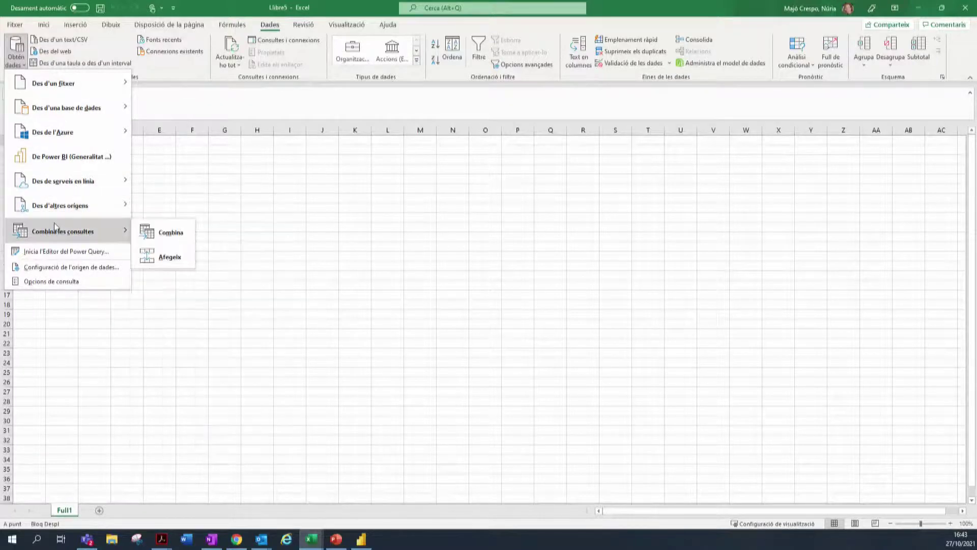
mouse_move(57, 206)
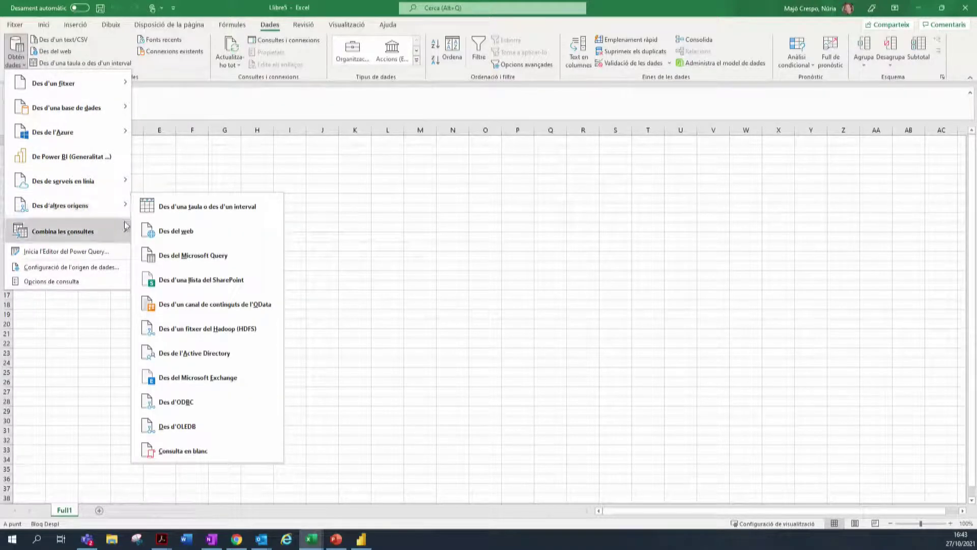
click(172, 231)
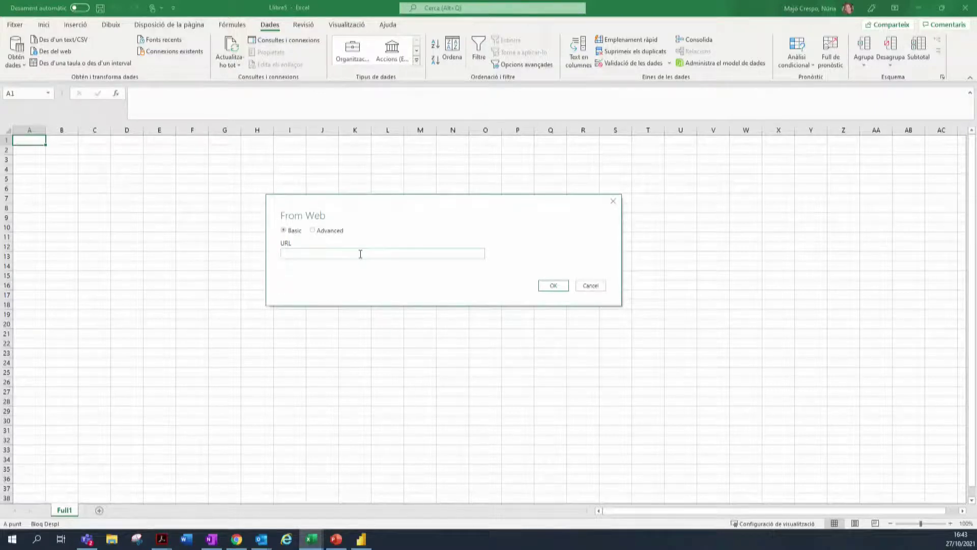
text(https://analisi.transparenciacatalunya.cat/resource/e/el-eiq.csv)
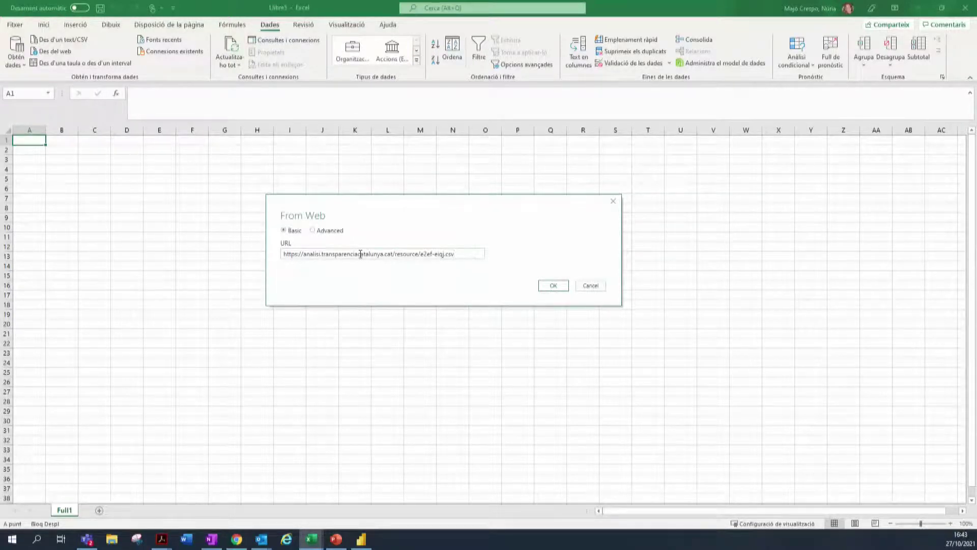
key(Return)
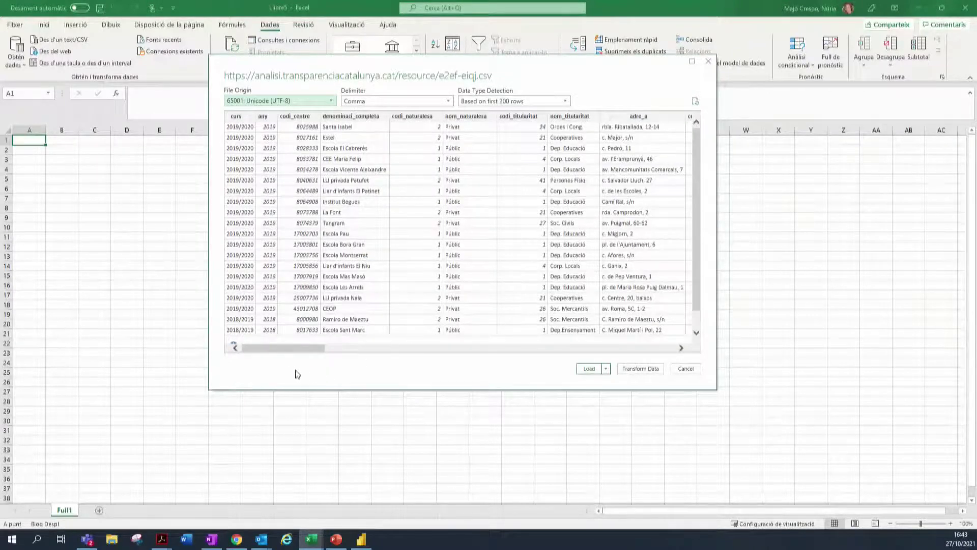
Check the columns in the import preview, load the data into the workbook, and close it without saving.
drag(304, 348, 484, 341)
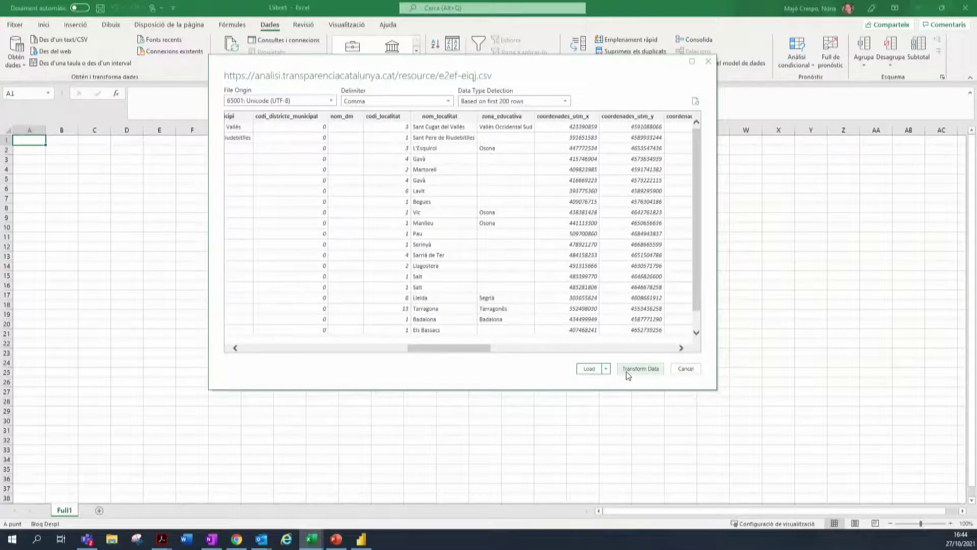
click(593, 370)
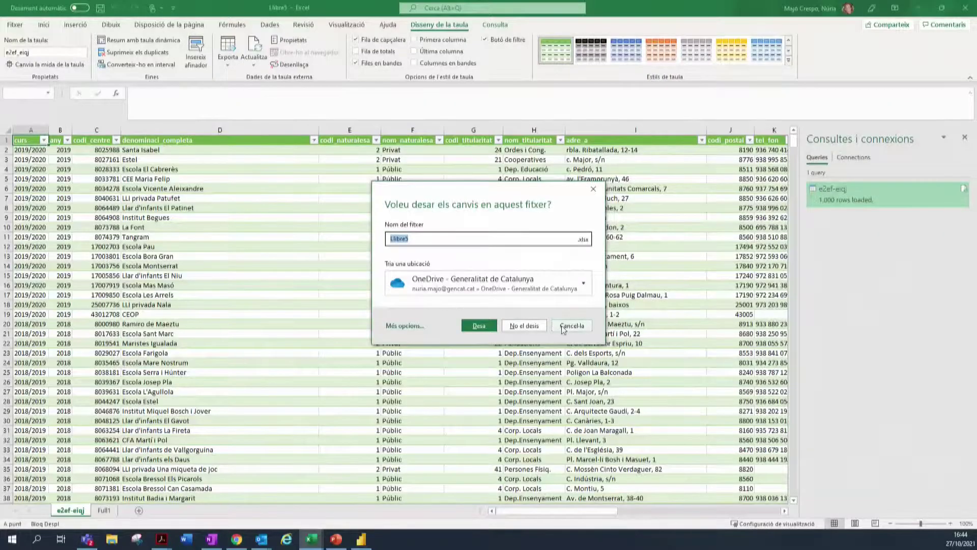
click(522, 326)
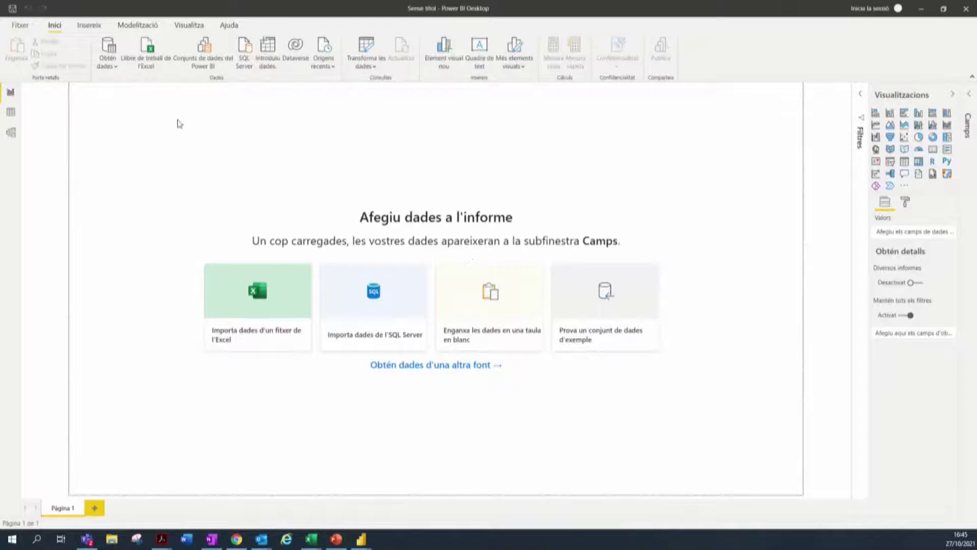
Get data through the Web connector found in the Altres category of data sources.
click(113, 68)
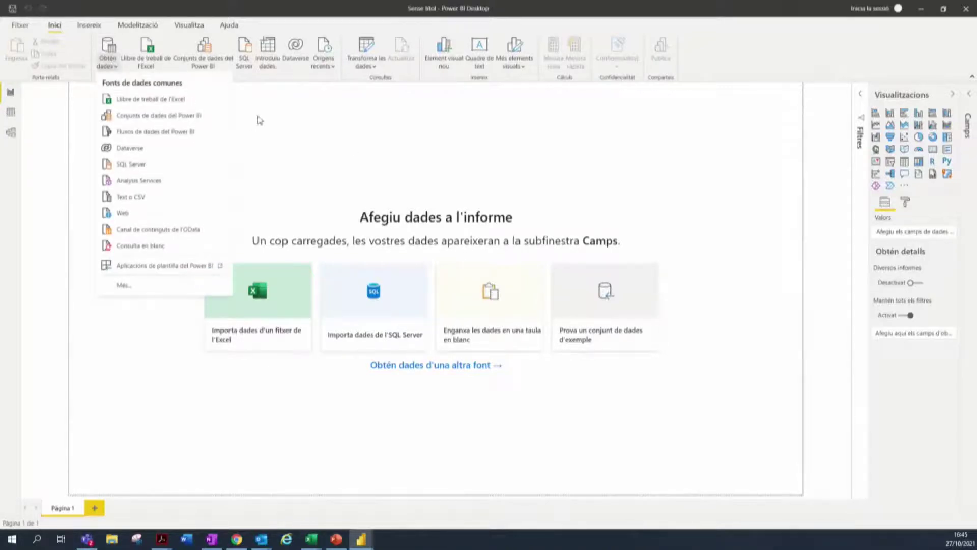
click(376, 144)
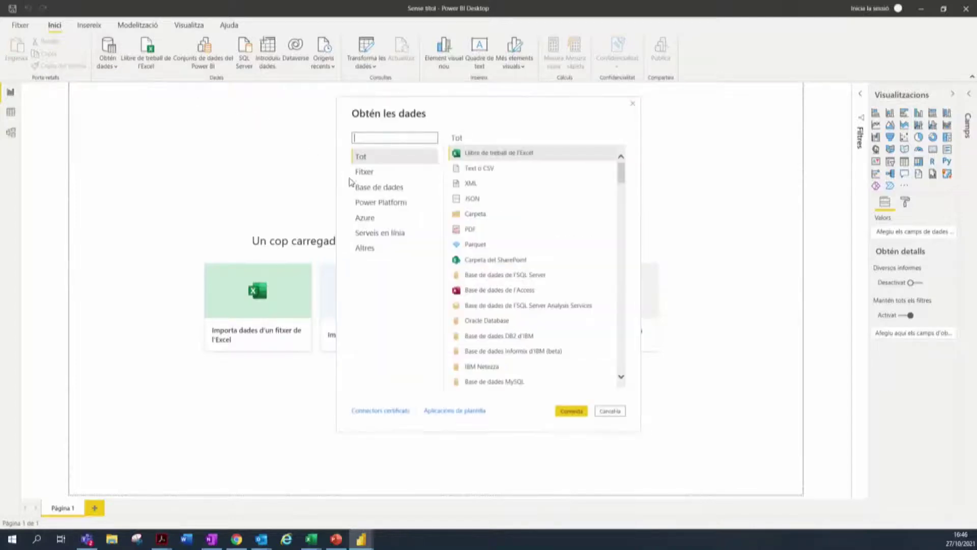
click(413, 242)
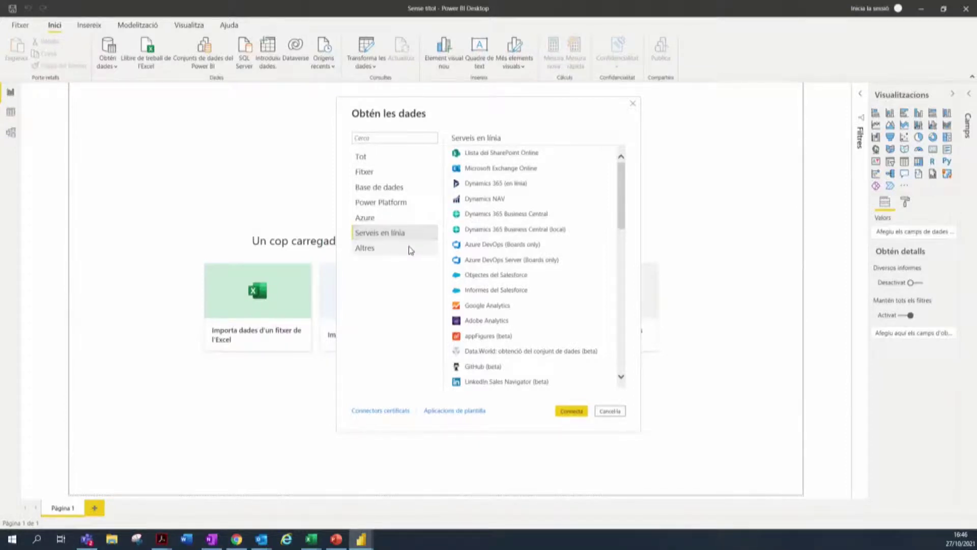
click(413, 248)
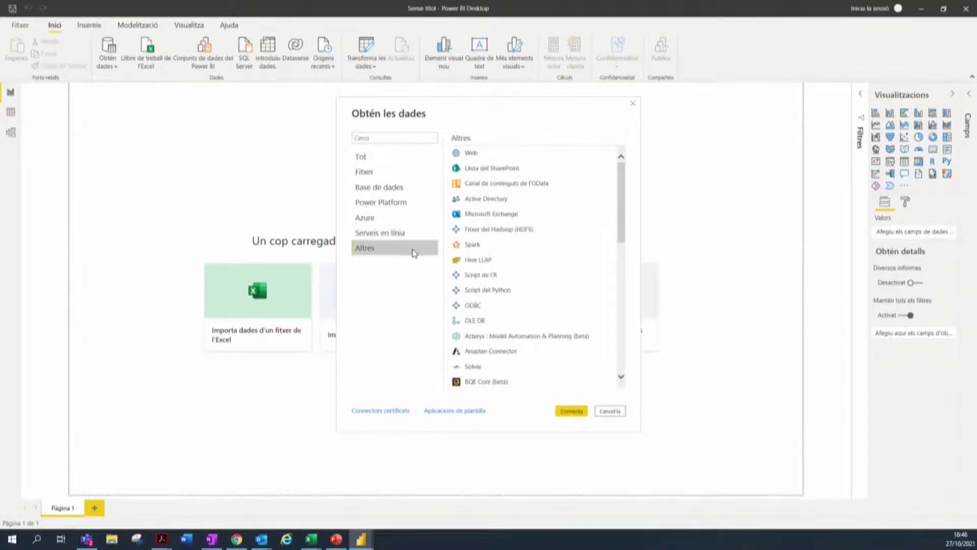
double_click(489, 155)
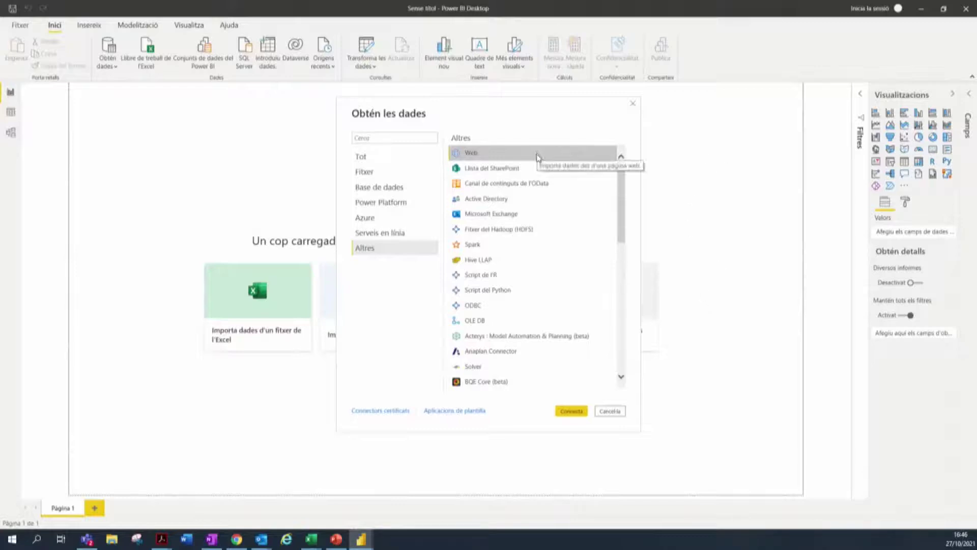
key(Escape)
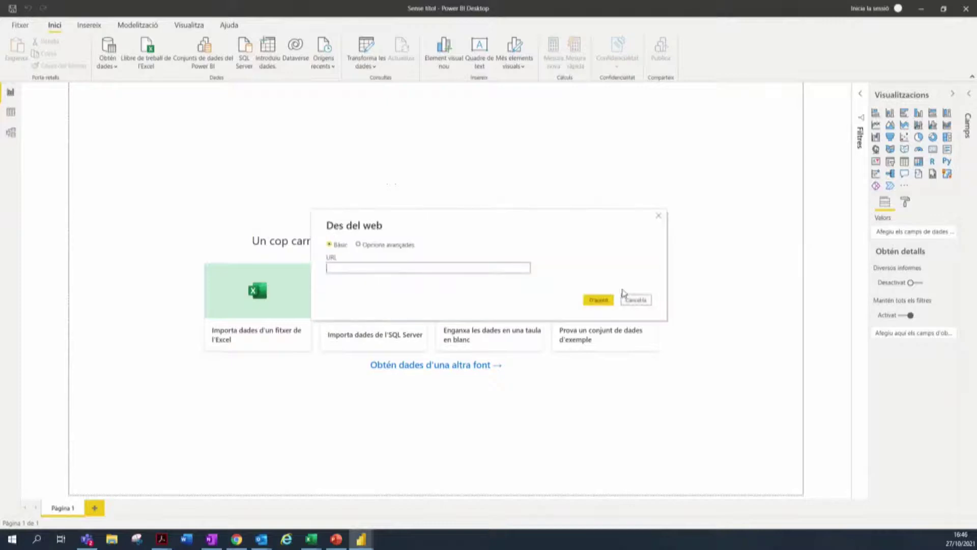
text(https://analisi.transparenciacatalunya.cat/resource/e2ef-eiqj.csv)
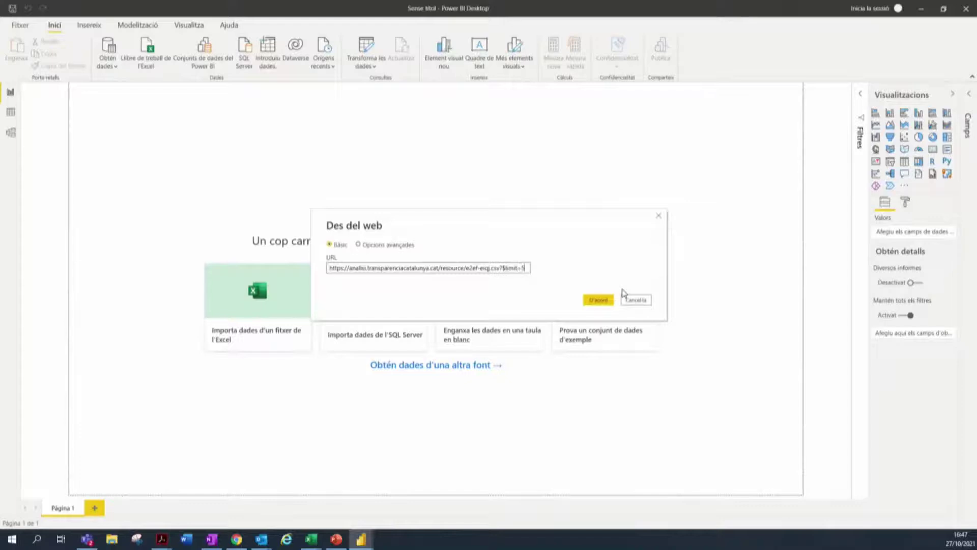
text(000)
click(598, 301)
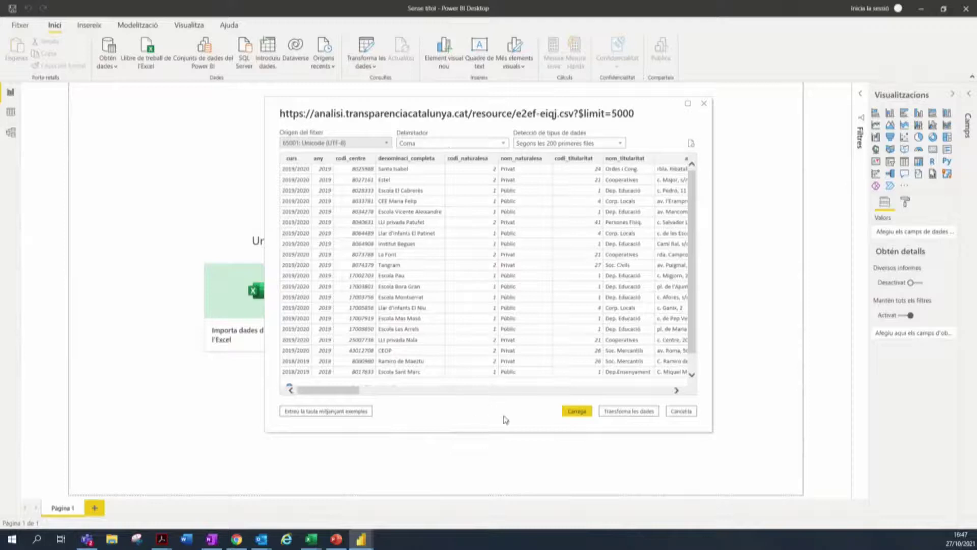
Check the preview's columns and load the data, inspecting the loaded table before returning to the report page.
click(520, 390)
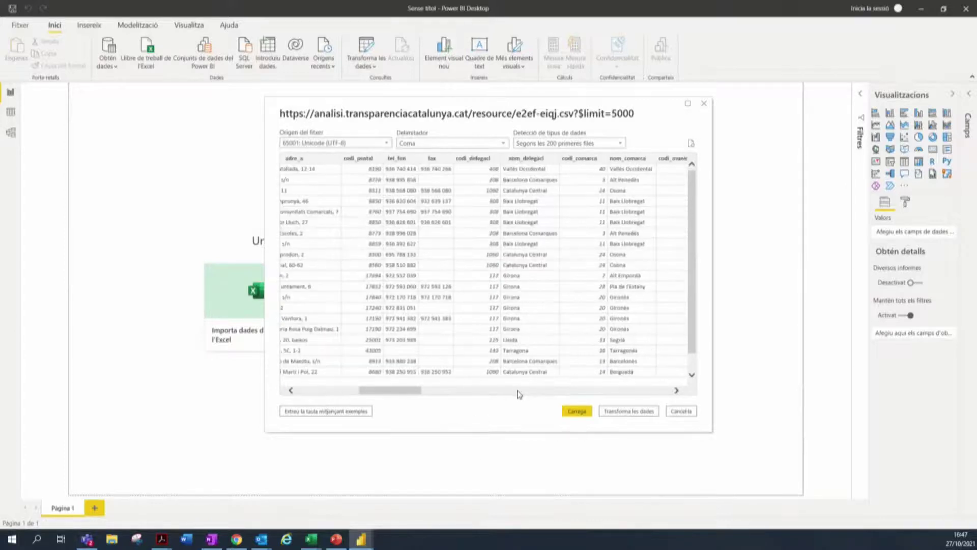
click(517, 391)
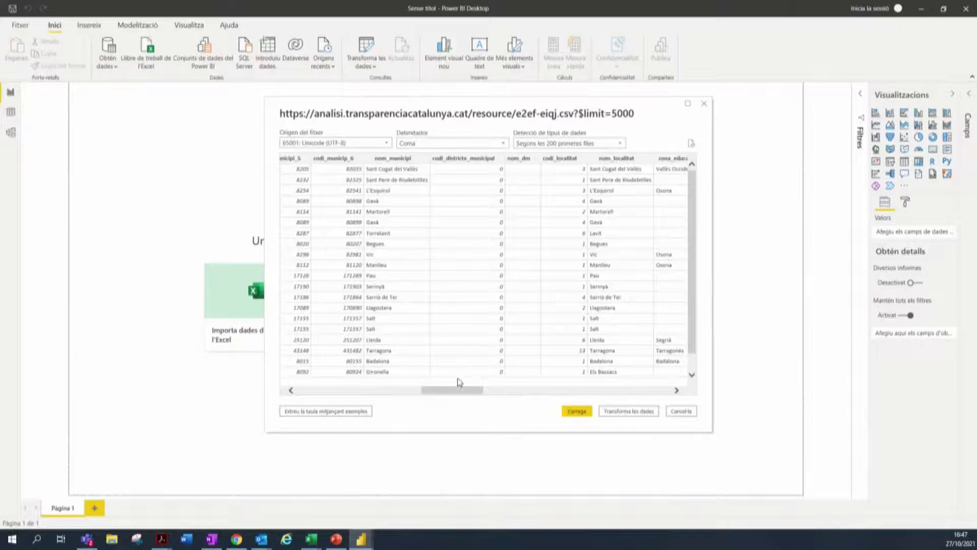
drag(465, 390, 522, 378)
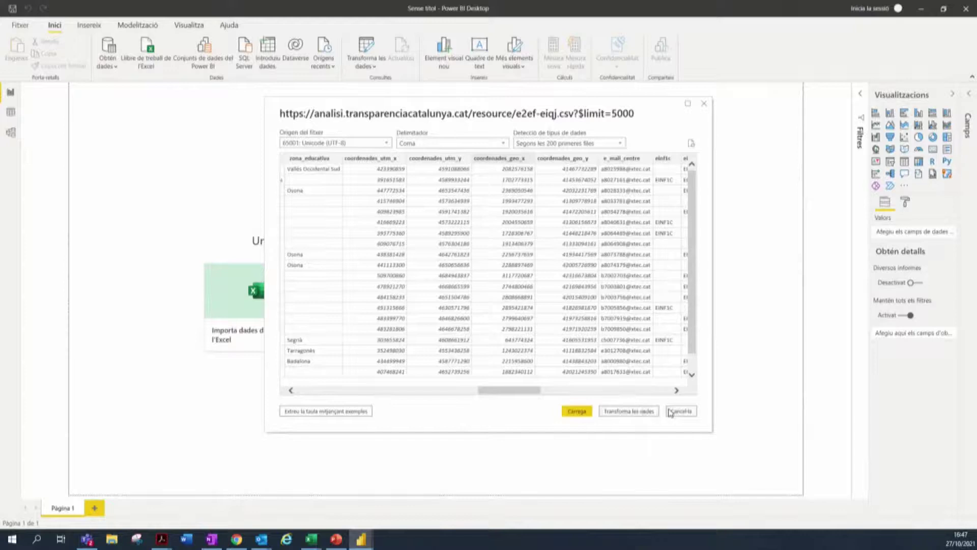
click(586, 416)
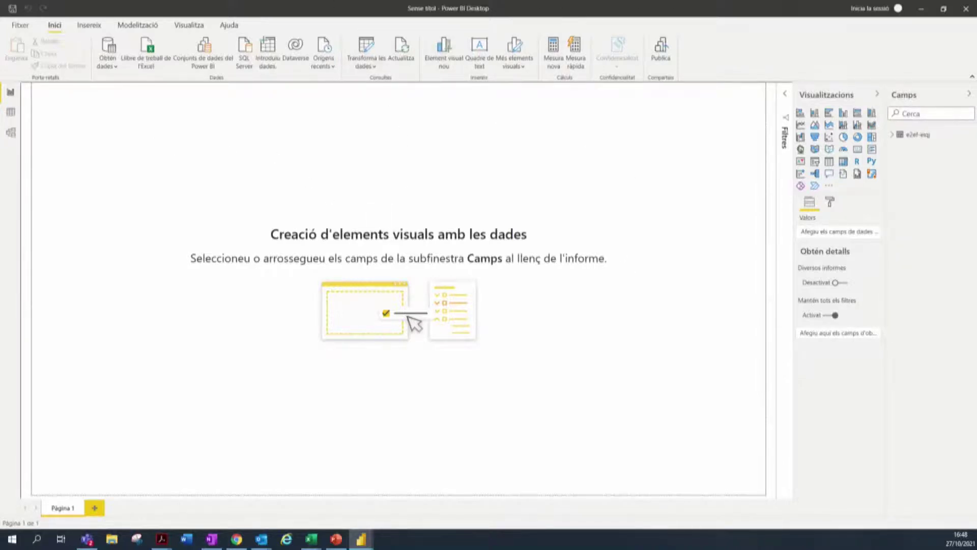
click(11, 113)
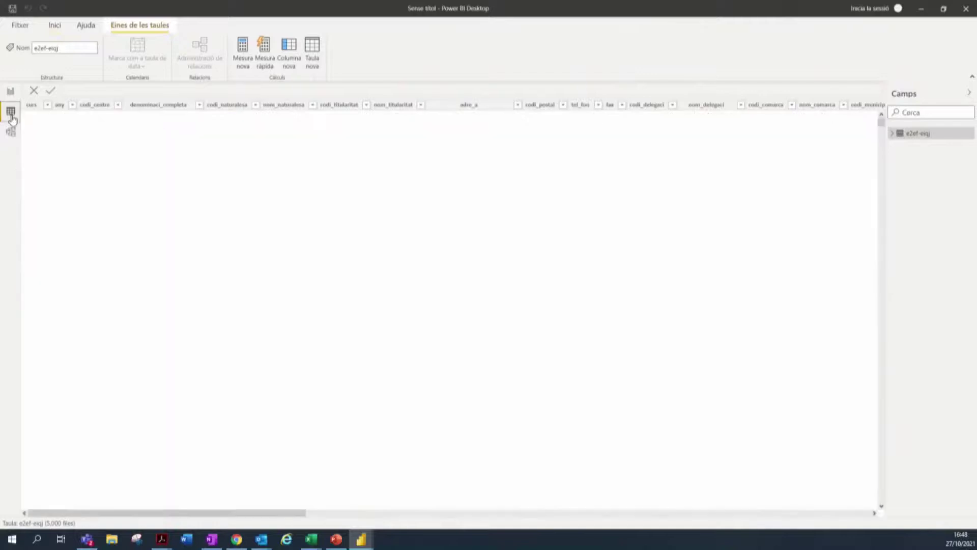
click(10, 94)
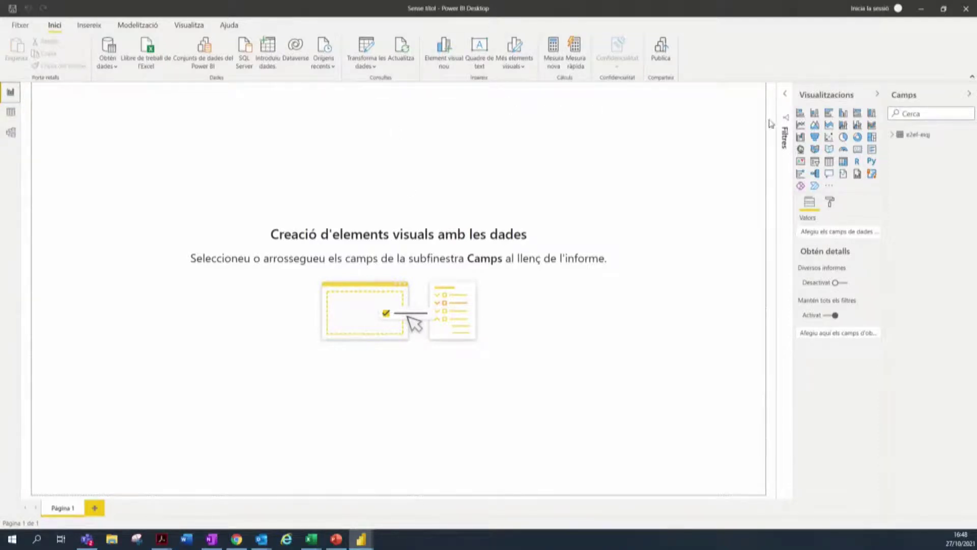
Create an enlarged pie chart with nom_naturalesa as the legend and the count of nom_naturalesa as the values.
click(844, 138)
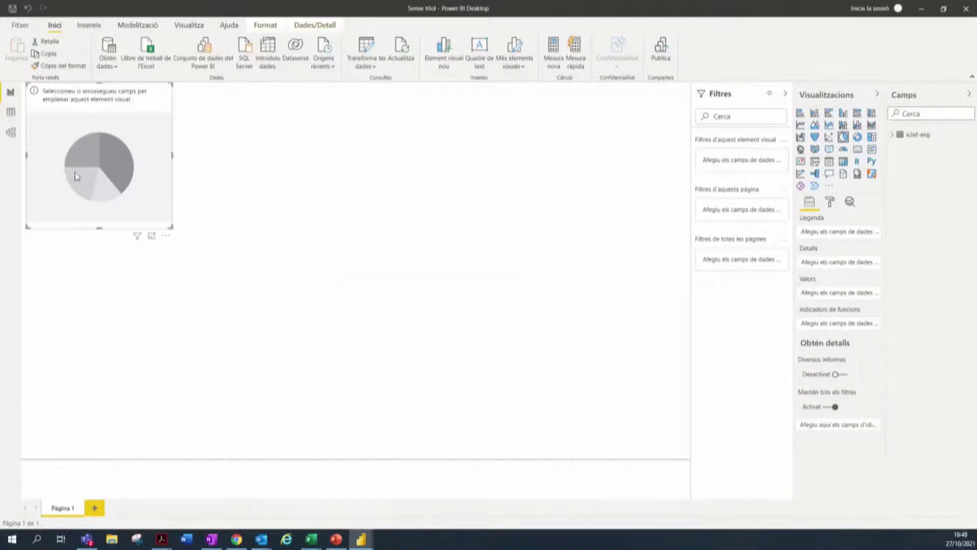
click(892, 135)
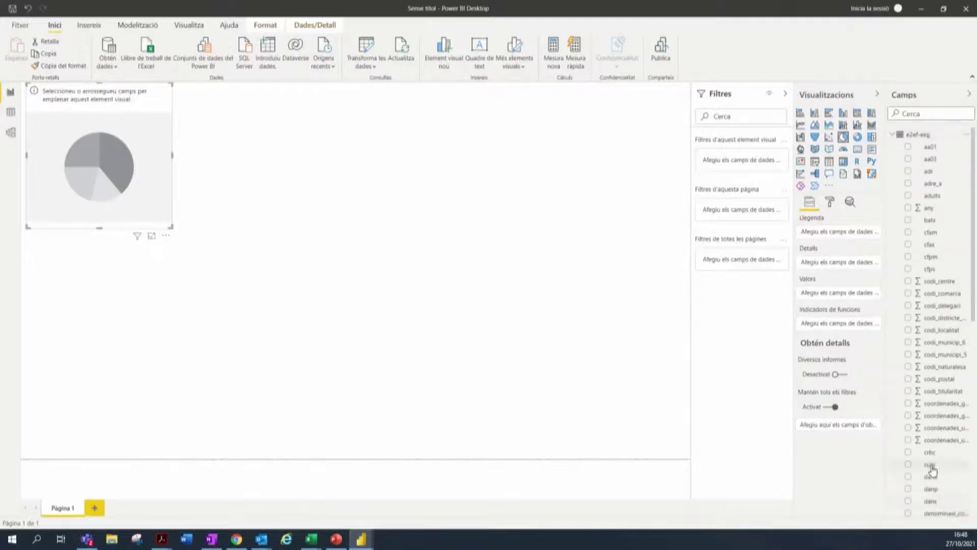
scroll(941, 476, down, 3)
scroll(939, 439, down, 8)
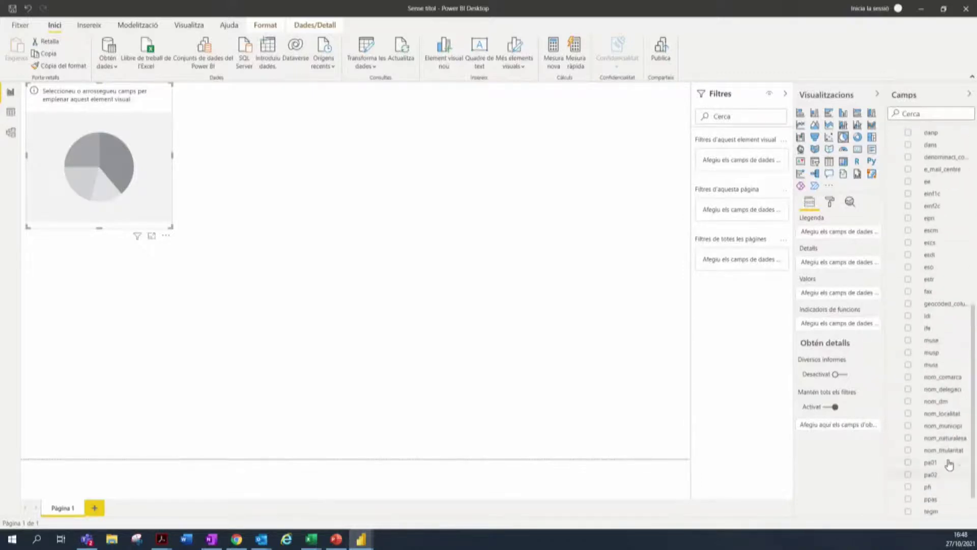
drag(942, 438, 93, 196)
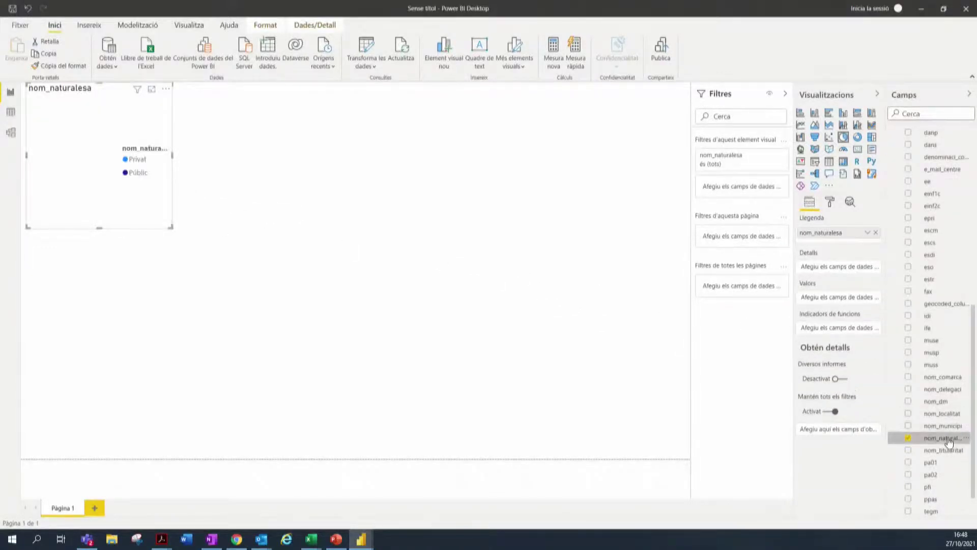
drag(942, 438, 843, 297)
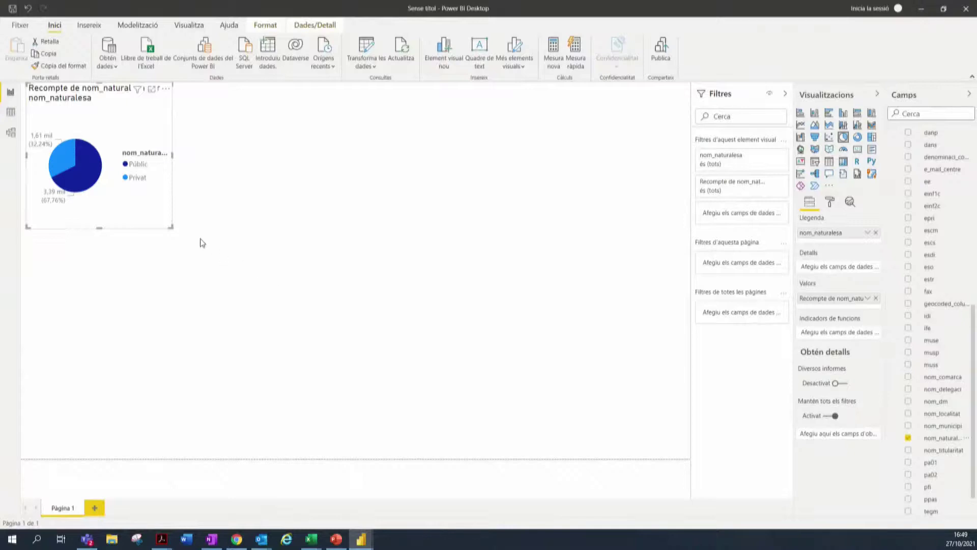
drag(184, 241, 245, 288)
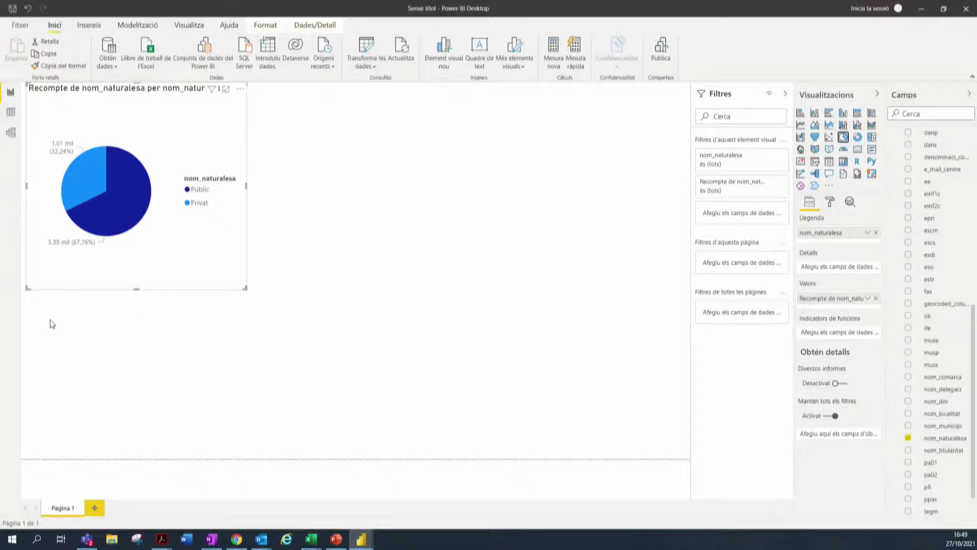
Add a second pie chart below the first with nom_titularitat as the legend and its count as the values.
drag(50, 324, 238, 446)
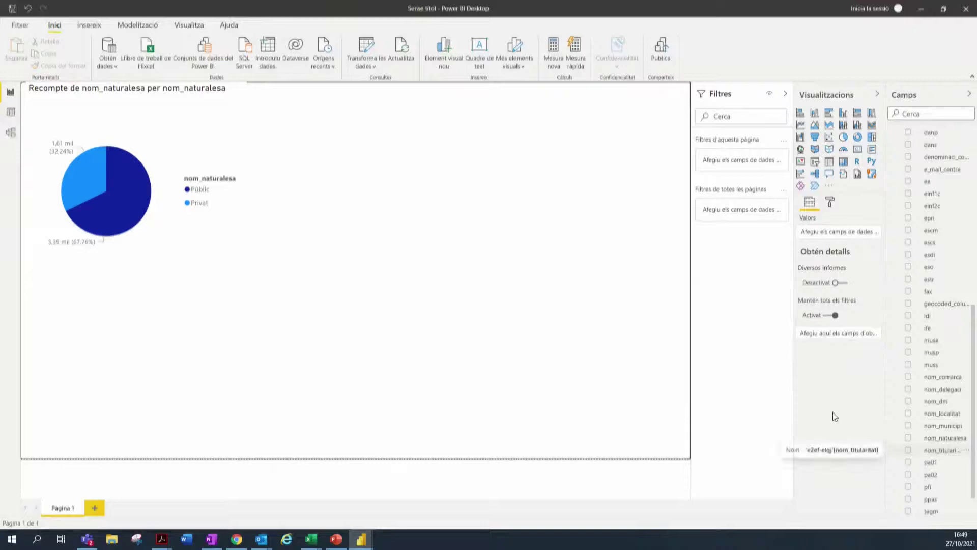
click(843, 137)
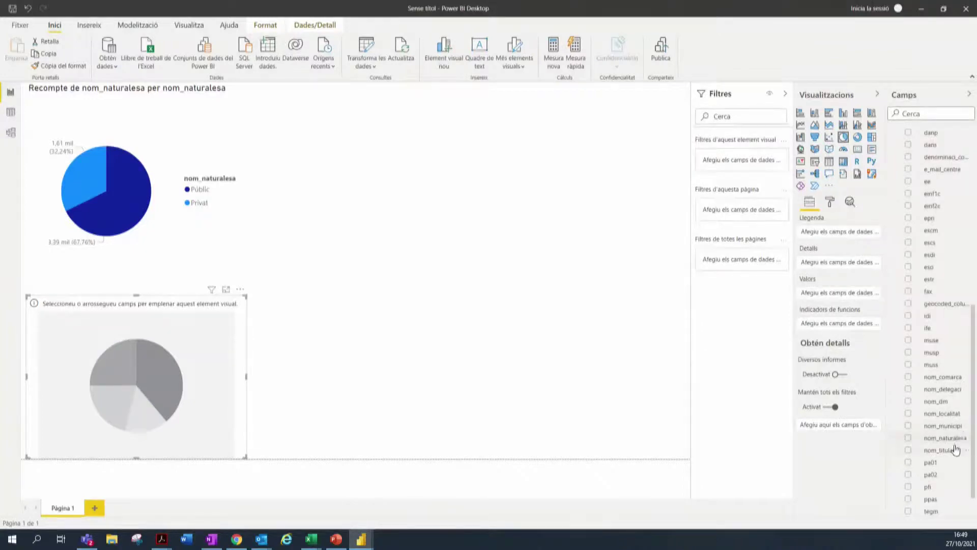
drag(956, 450, 122, 399)
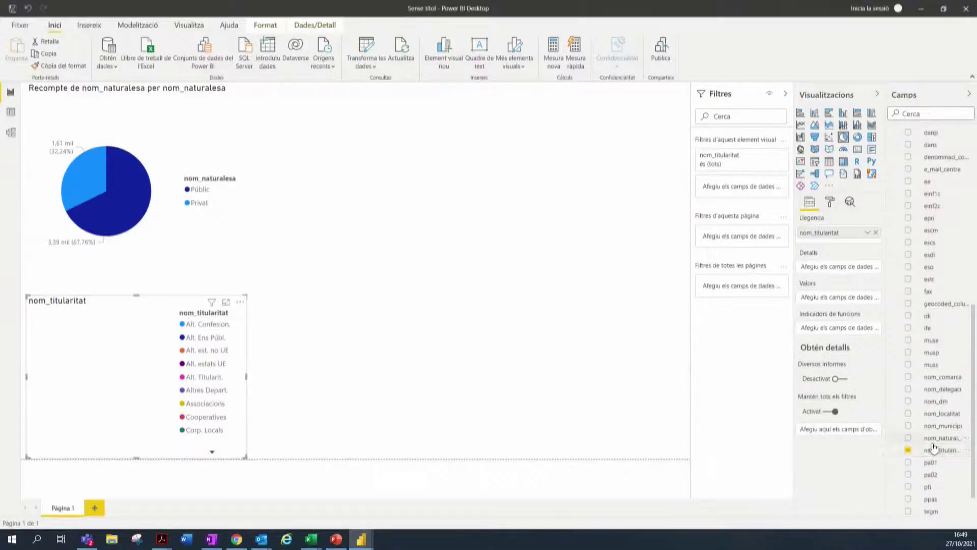
drag(942, 450, 843, 297)
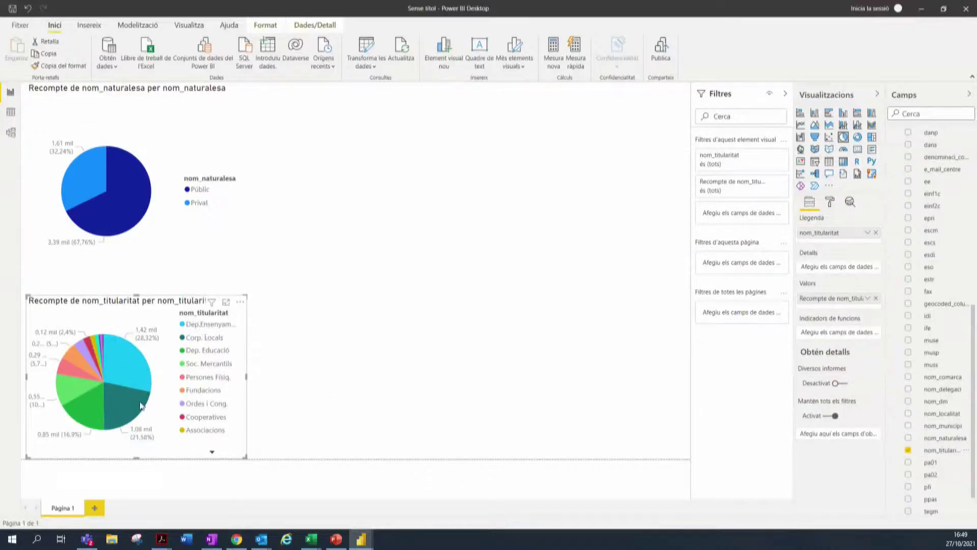
Cross-highlight the charts by the Privat slice, clear that selection, and highlight the Dep.Ensenyament category in the nom_titularitat chart.
mouse_move(140, 405)
click(93, 188)
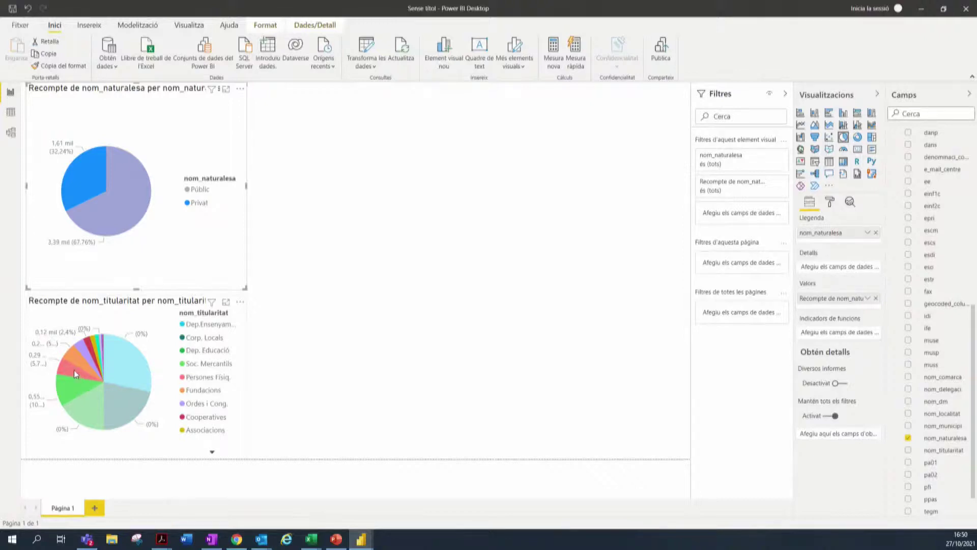
click(74, 186)
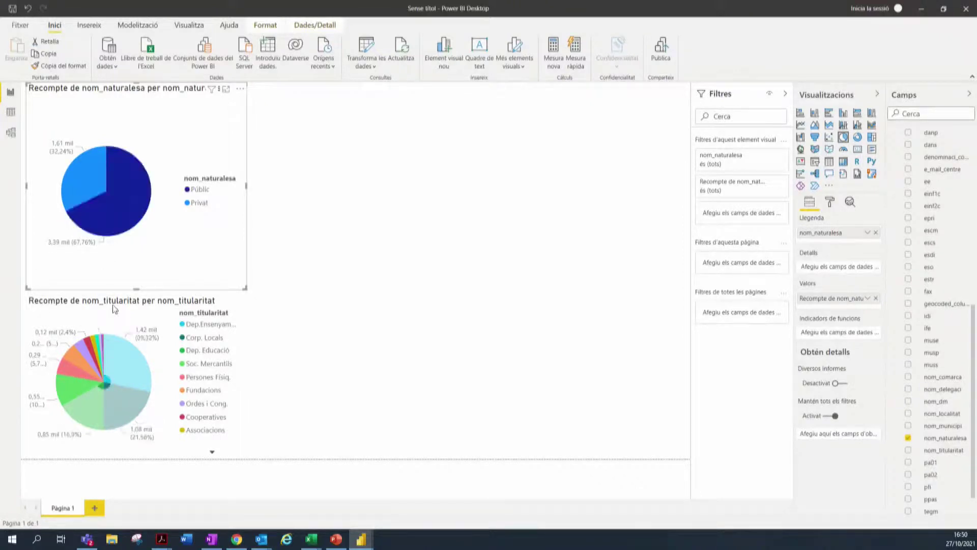
click(223, 326)
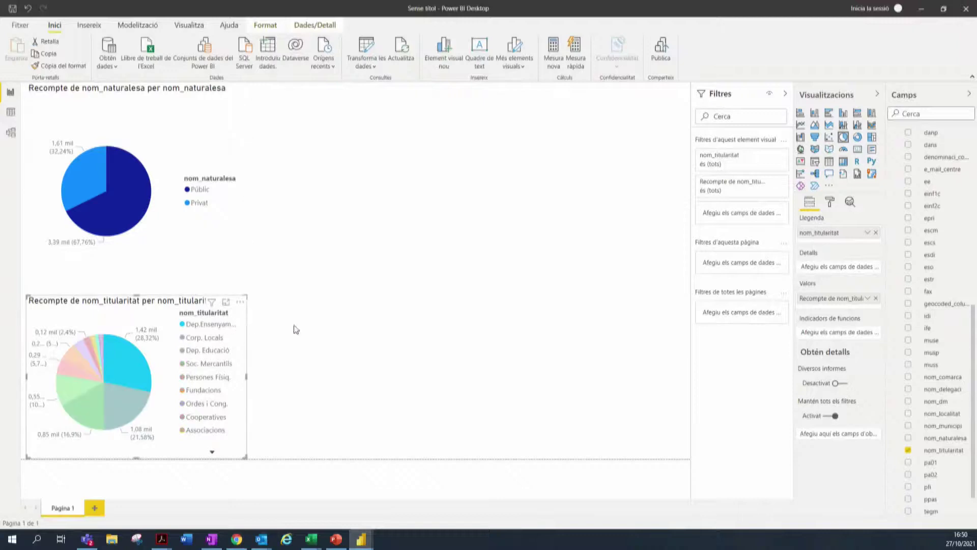